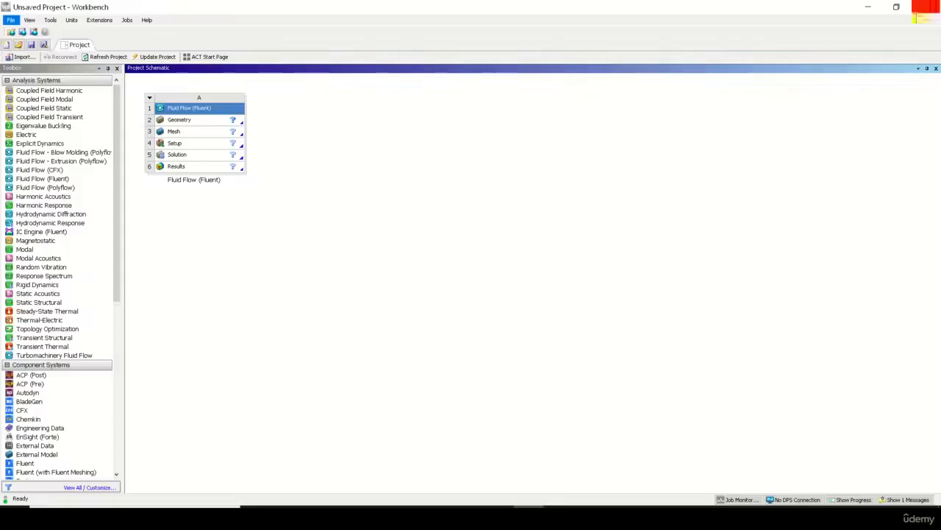
Check the Analysis Type in the Geometry cell's properties of the Fluid Flow (Fluent) system, and close the properties.
{"action": "left_click", "coordinate": [182, 125]}
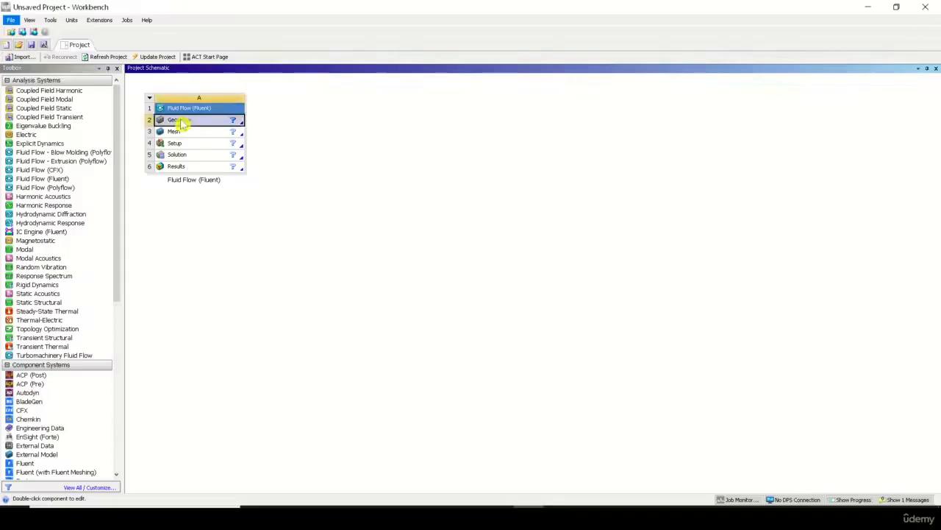
{"action": "right_click", "coordinate": [182, 124]}
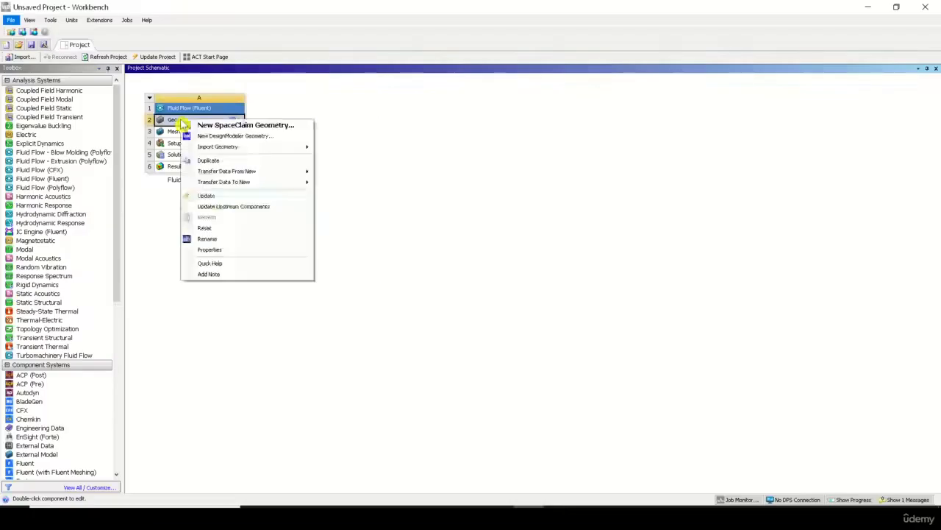
{"action": "left_click", "coordinate": [244, 253]}
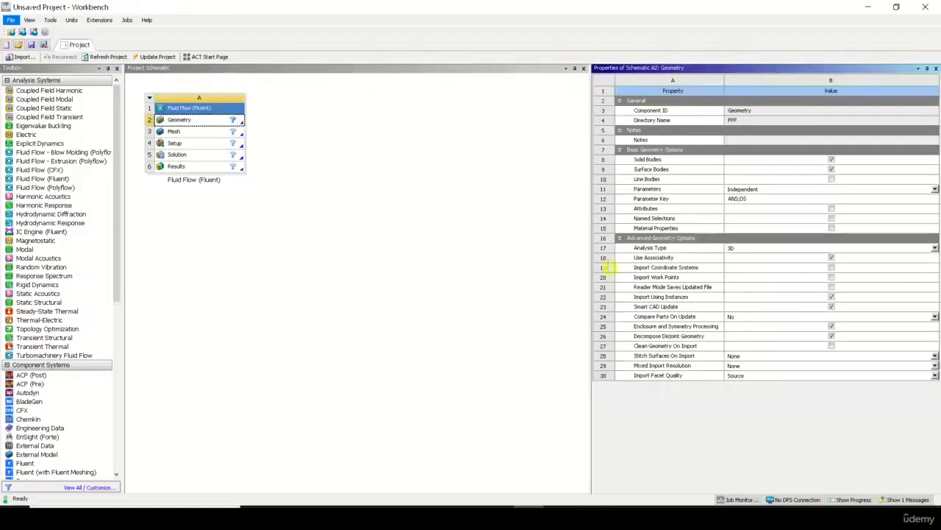
{"action": "left_click", "coordinate": [664, 250]}
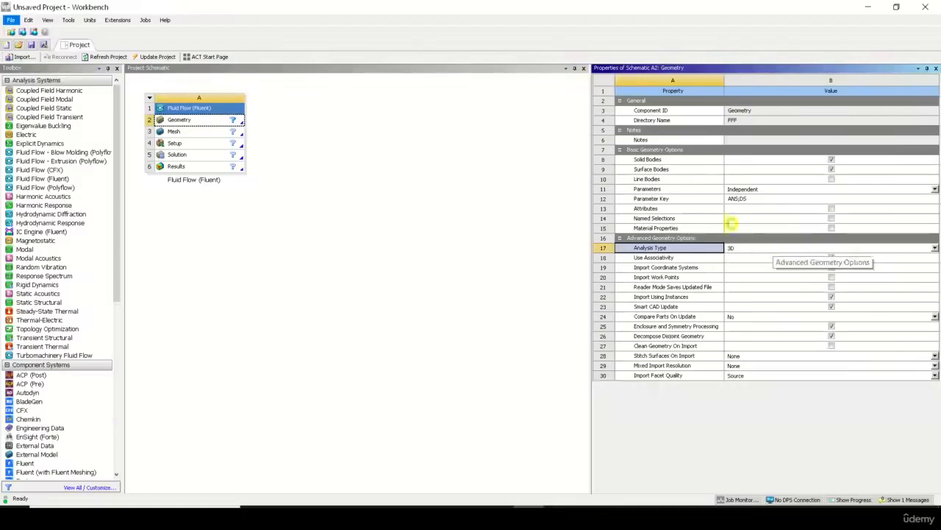
{"action": "left_click", "coordinate": [937, 68]}
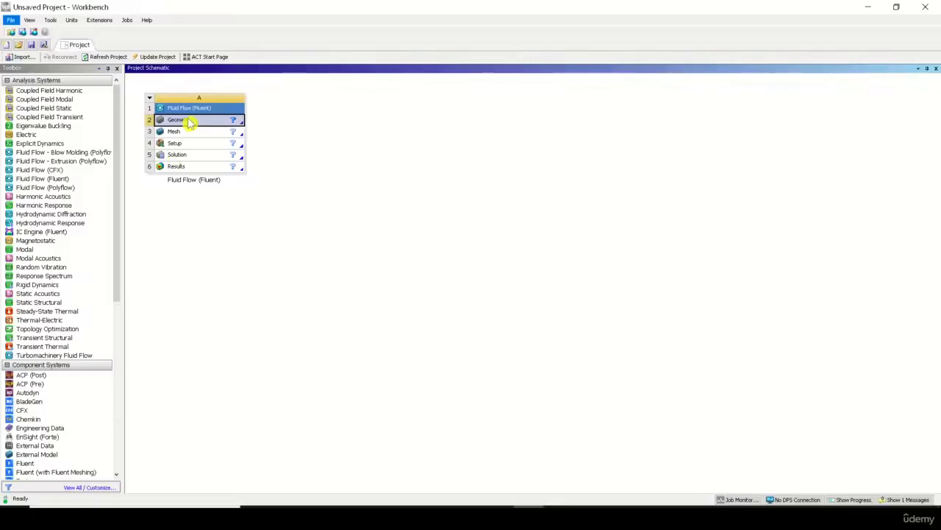
Start a new SpaceClaim geometry from the Geometry cell of the Fluid Flow (Fluent) system.
{"action": "right_click", "coordinate": [189, 123]}
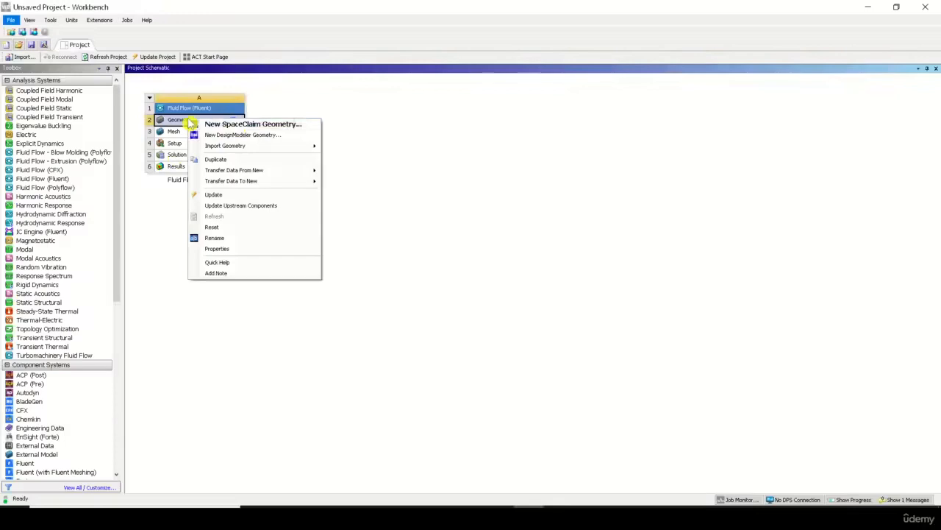
{"action": "left_click", "coordinate": [237, 124]}
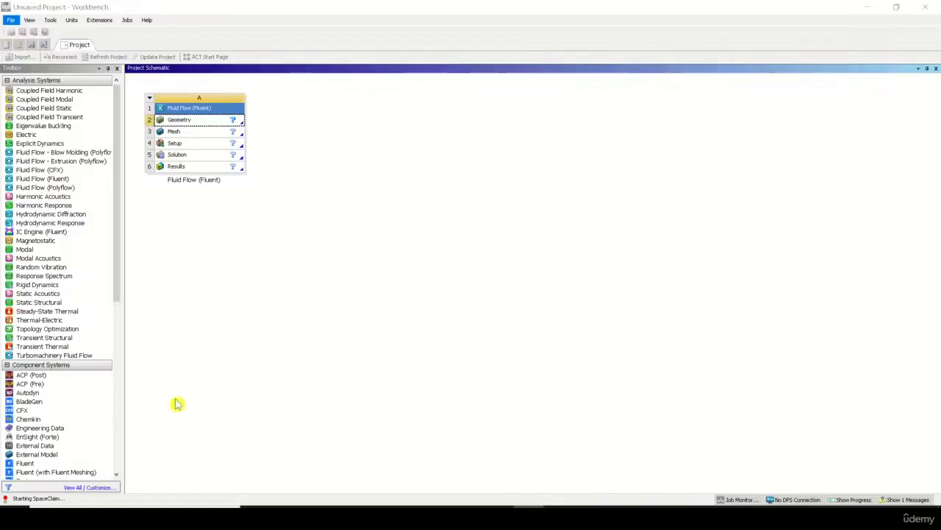
{"action": "left_click", "coordinate": [650, 517]}
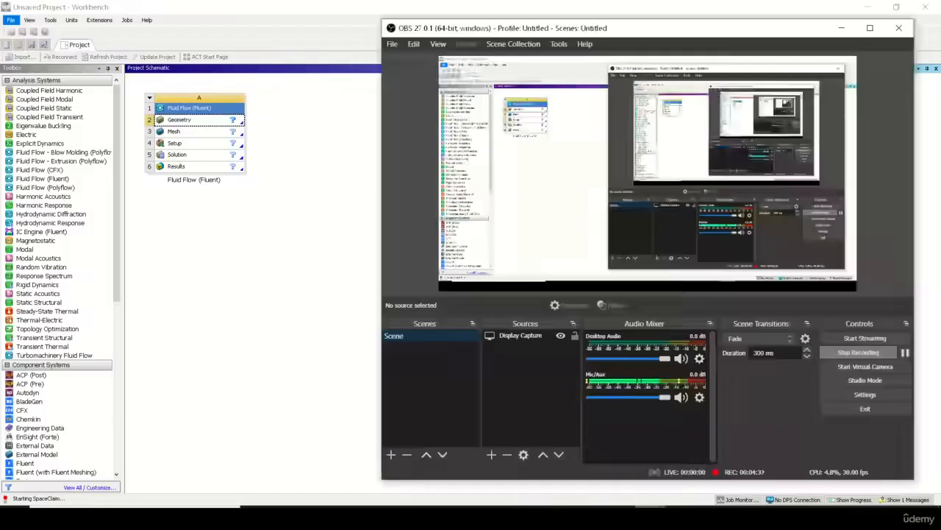
{"action": "left_click", "coordinate": [650, 517]}
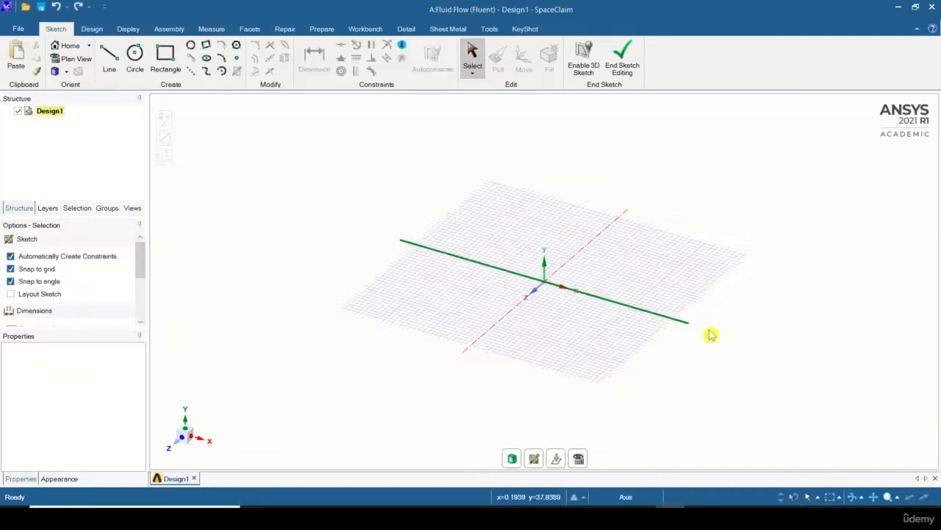
Place the sketch grid on the vertical YZ plane and view it face-on along the X axis.
{"action": "left_click", "coordinate": [534, 460]}
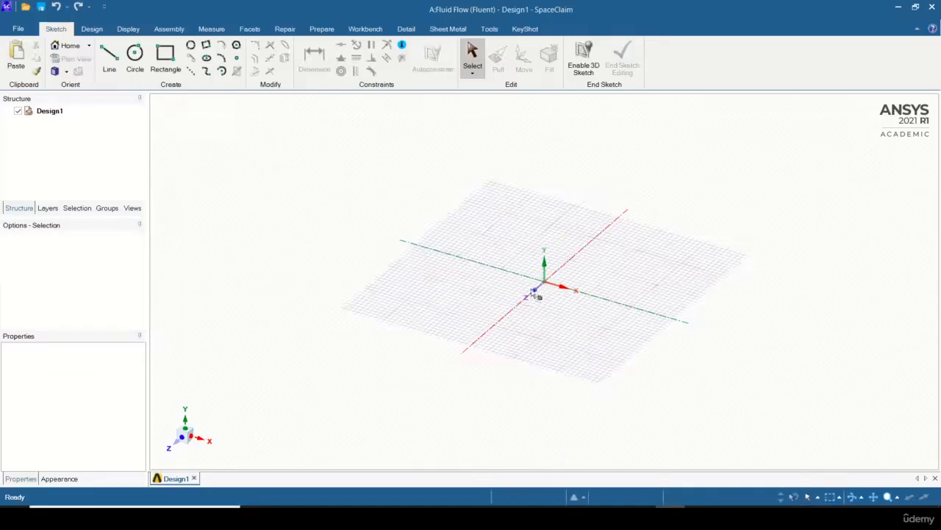
{"action": "left_click", "coordinate": [543, 241]}
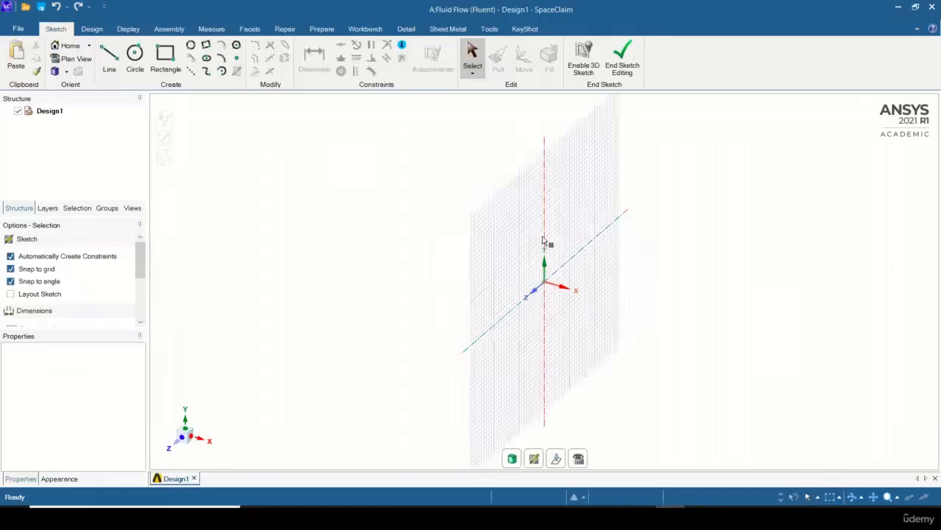
{"action": "left_click", "coordinate": [543, 242]}
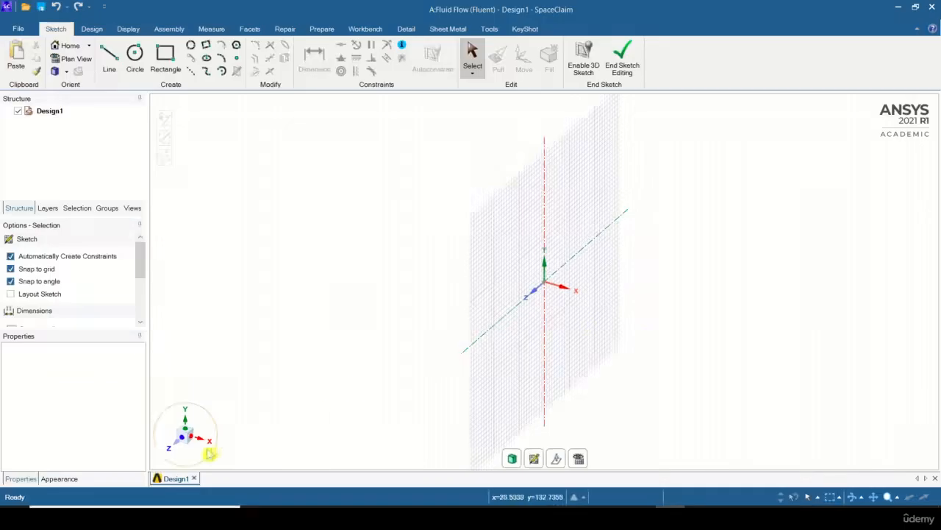
{"action": "left_click", "coordinate": [182, 437]}
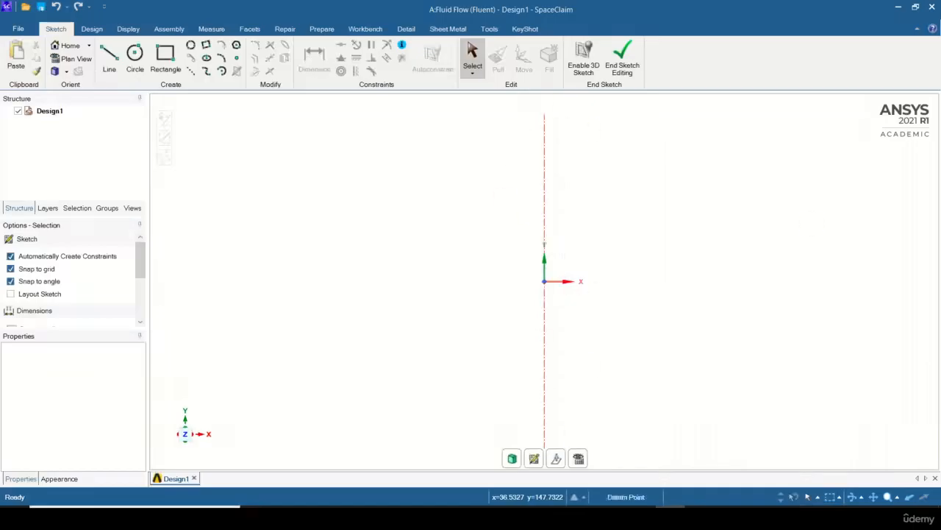
{"action": "left_click", "coordinate": [206, 435]}
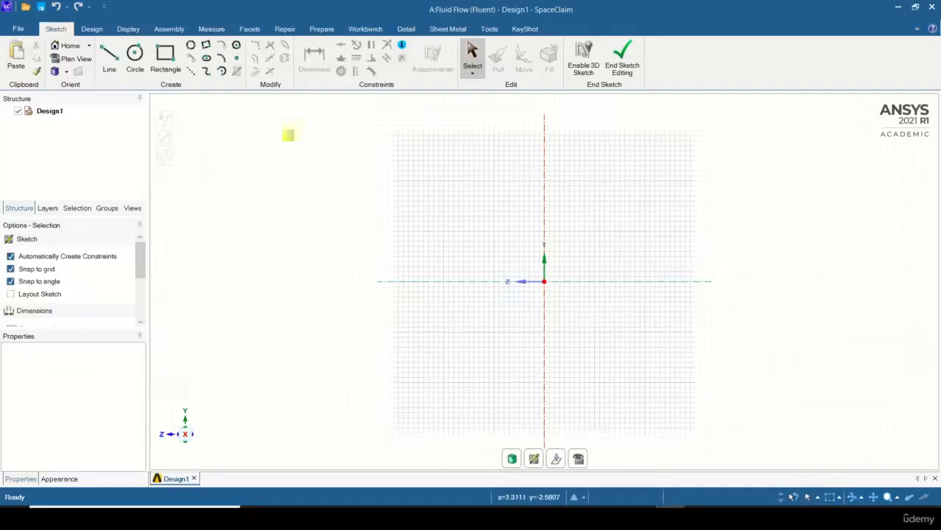
Sketch a circle centred on the origin with a diameter of 100 mm, and leave the Circle tool.
{"action": "left_click", "coordinate": [136, 56]}
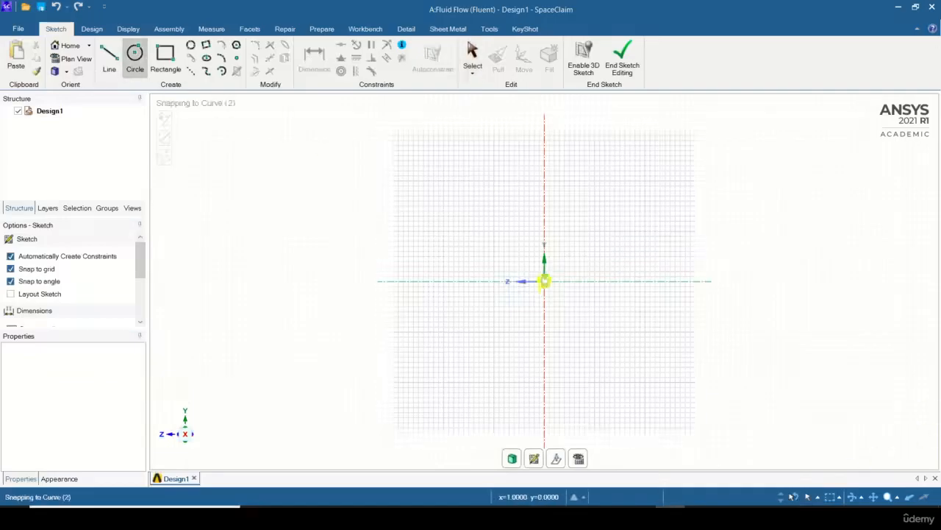
{"action": "left_click", "coordinate": [545, 284]}
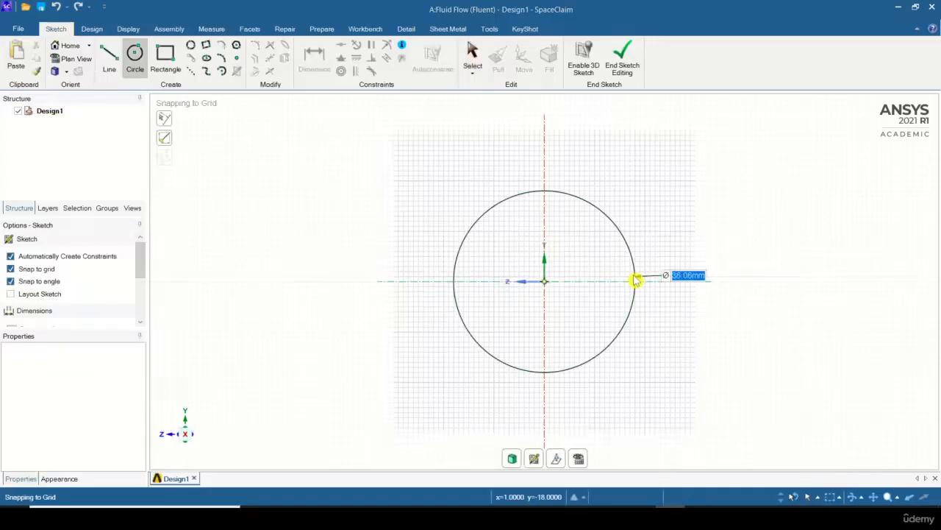
{"action": "type", "text": "100"}
{"action": "key", "text": "Return"}
{"action": "left_click", "coordinate": [796, 273]}
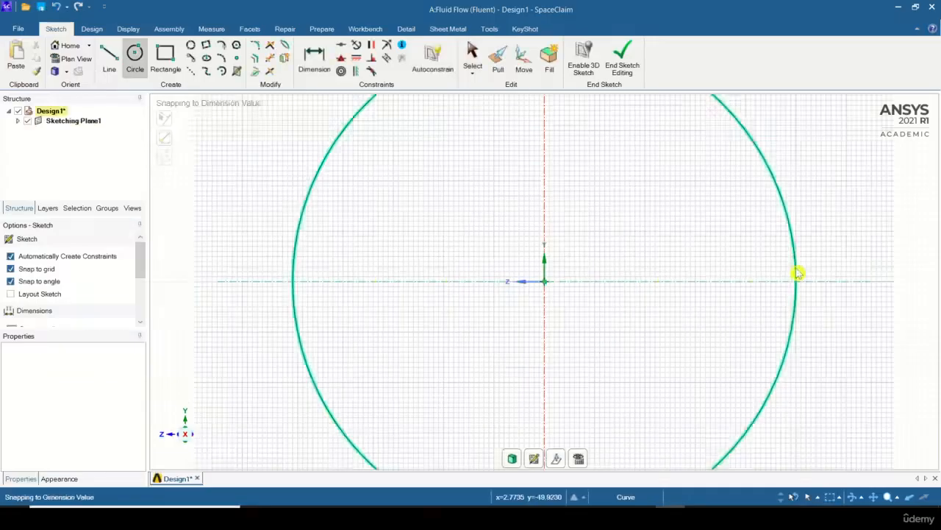
{"action": "scroll", "coordinate": [798, 273], "scroll_direction": "down", "scroll_amount": 5}
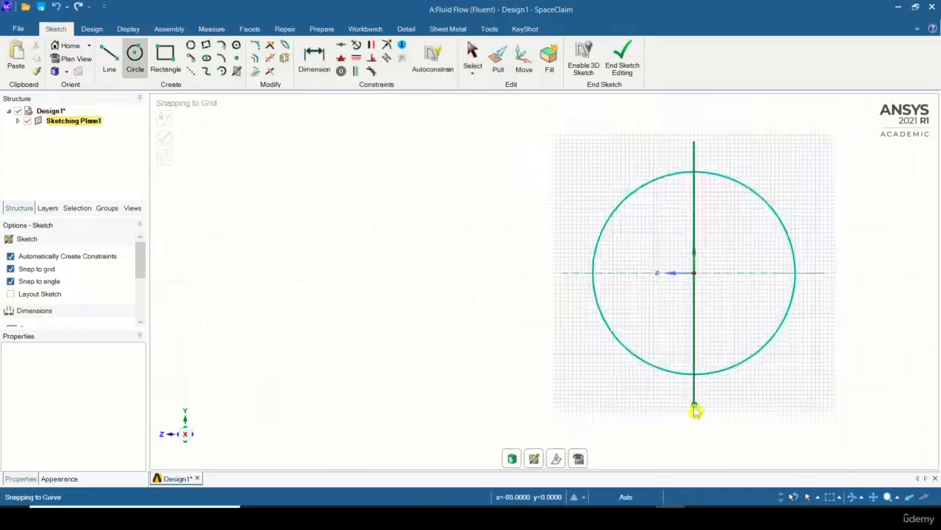
{"action": "scroll", "coordinate": [697, 411], "scroll_direction": "down", "scroll_amount": 3}
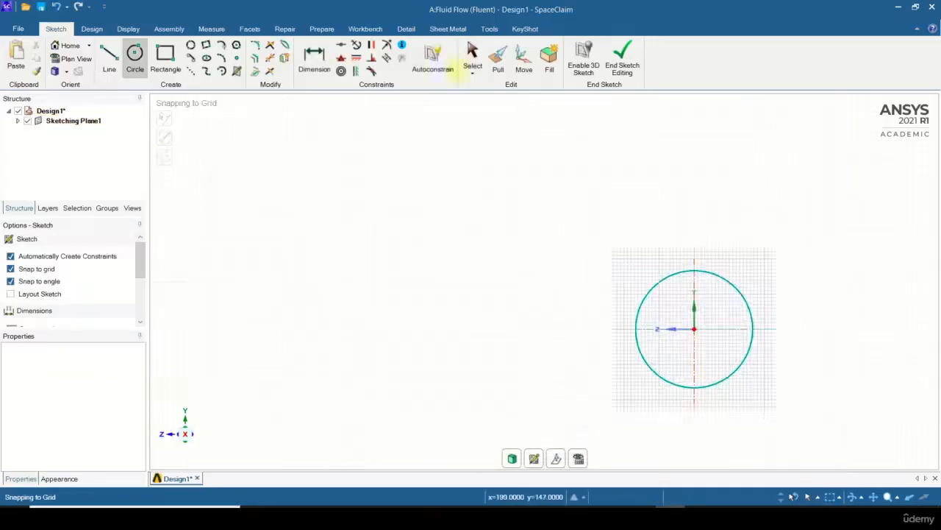
{"action": "left_click", "coordinate": [473, 55]}
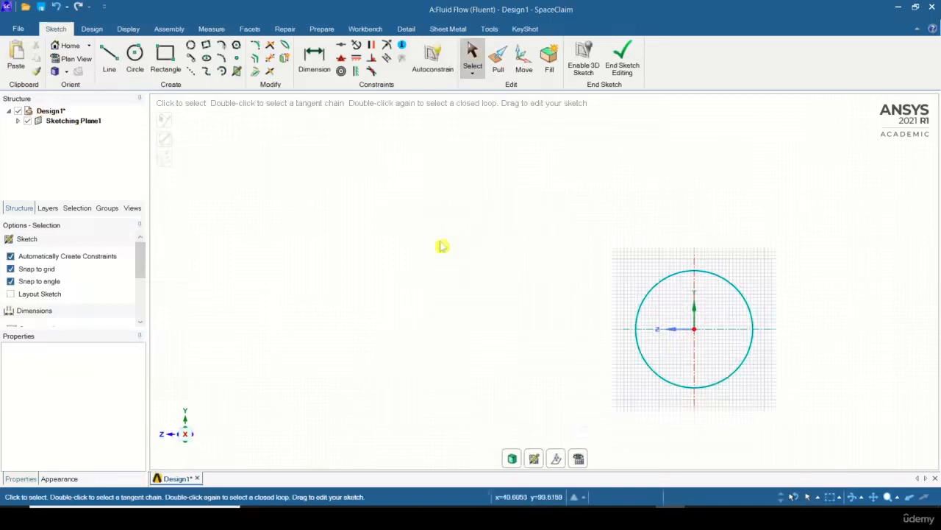
Pull the circular face 1000 mm along the positive X axis to form a solid cylinder.
{"action": "mouse_move", "coordinate": [446, 242]}
{"action": "middle_mouse_down"}
{"action": "mouse_move", "coordinate": [604, 273]}
{"action": "mouse_move", "coordinate": [479, 260]}
{"action": "mouse_move", "coordinate": [563, 272]}
{"action": "mouse_move", "coordinate": [521, 264]}
{"action": "middle_mouse_up"}
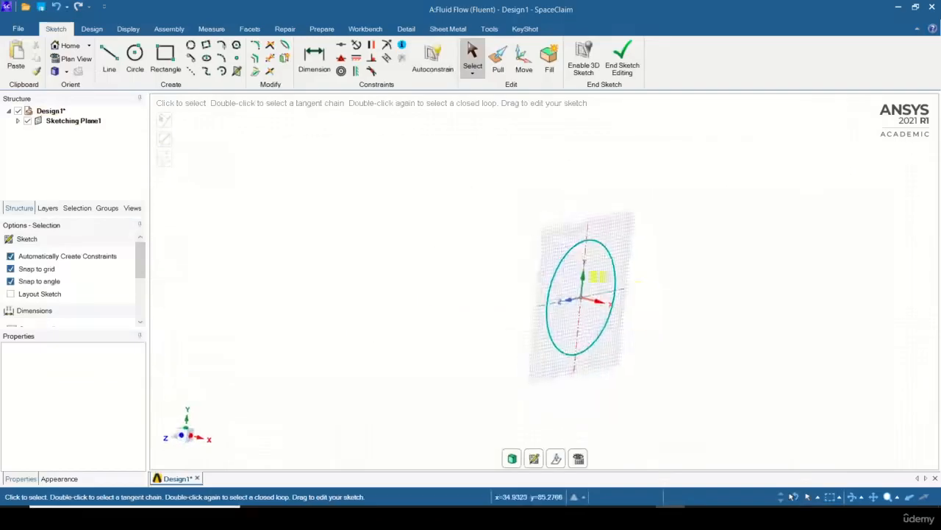
{"action": "middle_click_drag", "start_coordinate": [600, 275], "coordinate": [621, 295]}
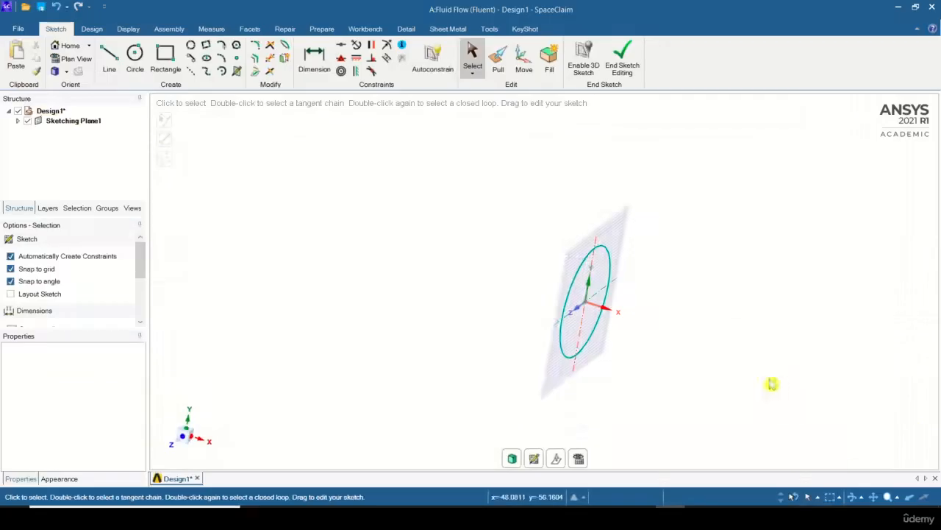
{"action": "mouse_move", "coordinate": [728, 358]}
{"action": "middle_mouse_down", "text": "shift"}
{"action": "mouse_move", "coordinate": [632, 306]}
{"action": "mouse_move", "coordinate": [654, 317]}
{"action": "mouse_move", "coordinate": [652, 346]}
{"action": "mouse_move", "coordinate": [736, 332]}
{"action": "mouse_move", "coordinate": [782, 363]}
{"action": "mouse_move", "coordinate": [882, 353]}
{"action": "mouse_move", "coordinate": [783, 355]}
{"action": "mouse_move", "coordinate": [694, 331]}
{"action": "mouse_move", "coordinate": [685, 311]}
{"action": "mouse_move", "coordinate": [721, 318]}
{"action": "middle_mouse_up", "text": "shift"}
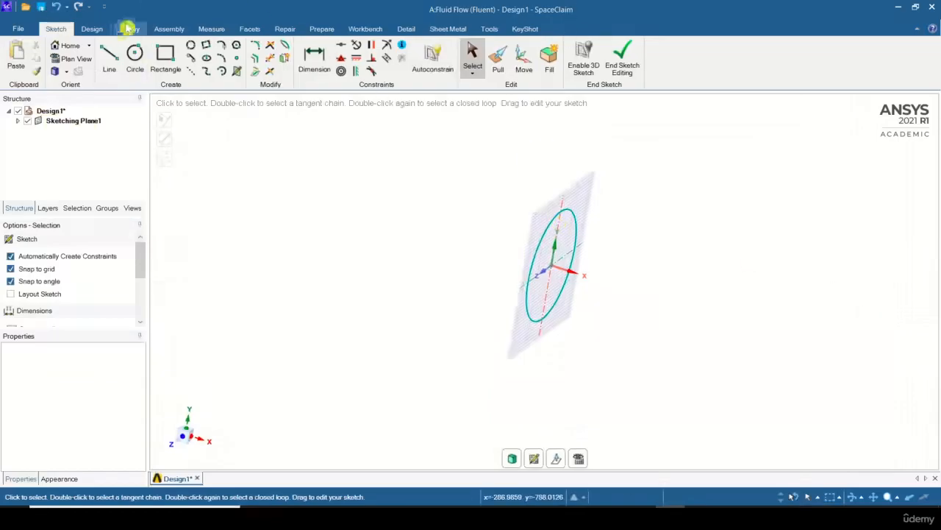
{"action": "left_click", "coordinate": [92, 30]}
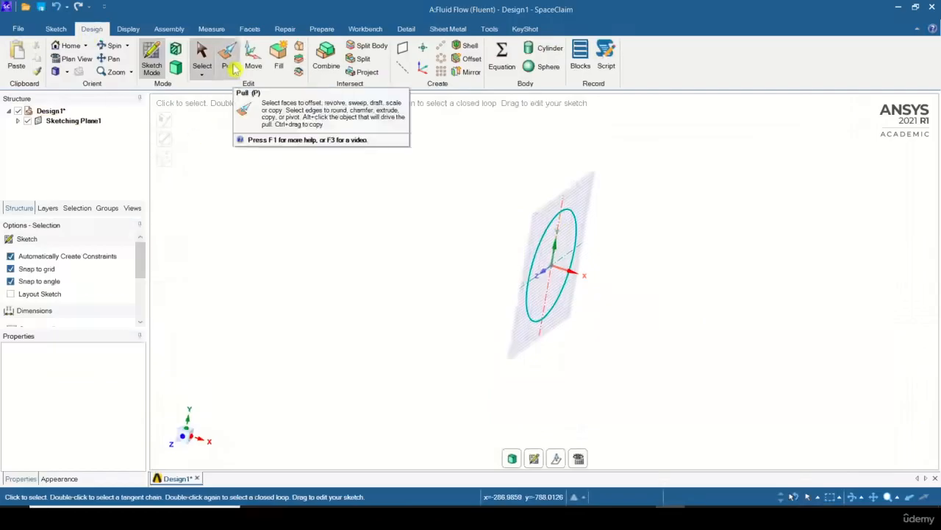
{"action": "left_click", "coordinate": [233, 68]}
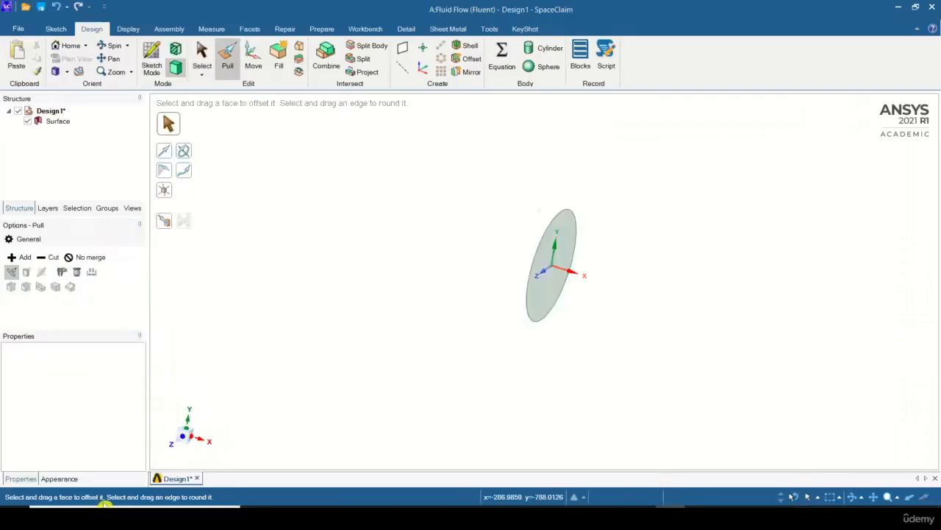
{"action": "left_click", "coordinate": [561, 294]}
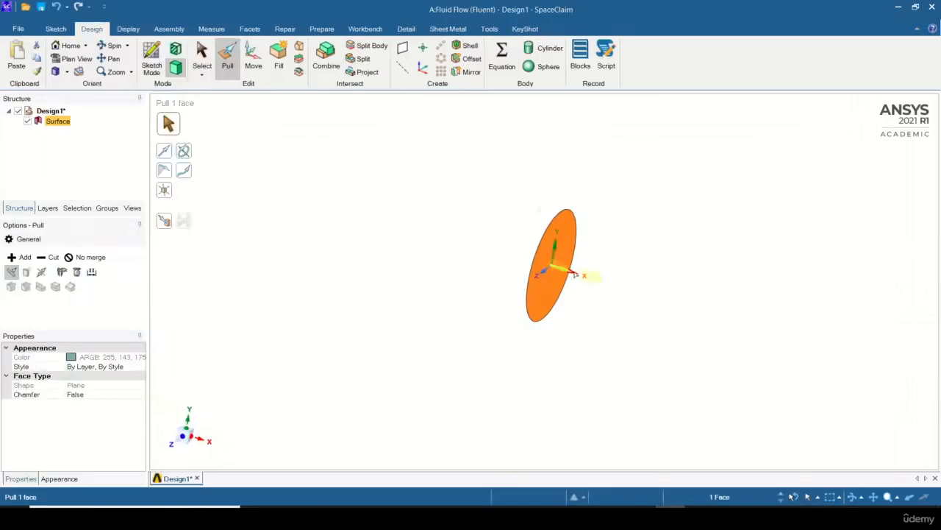
{"action": "left_click_drag", "start_coordinate": [597, 277], "coordinate": [771, 335]}
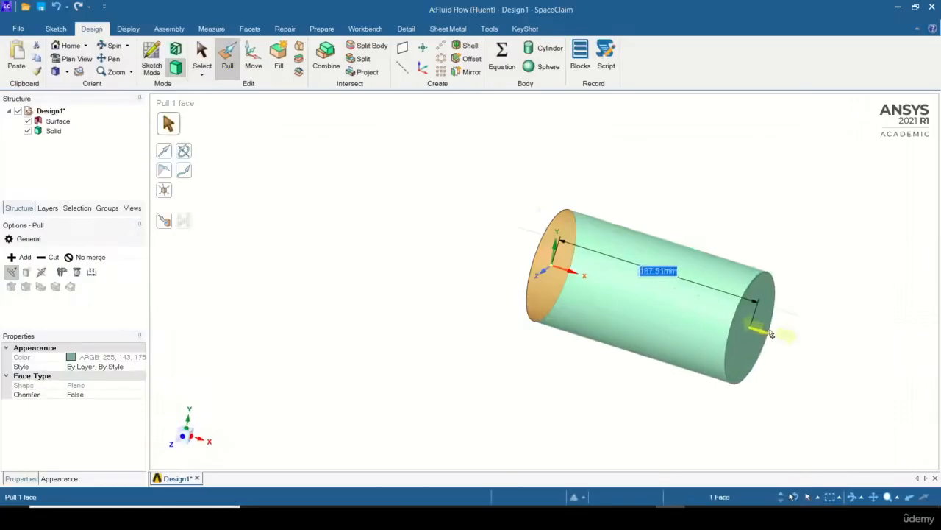
{"action": "type", "text": "1000"}
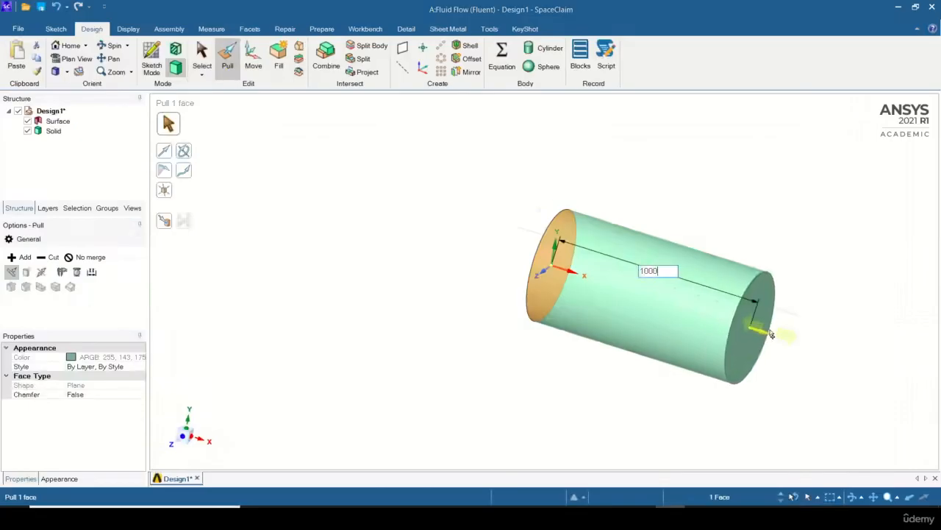
{"action": "key", "text": "Return"}
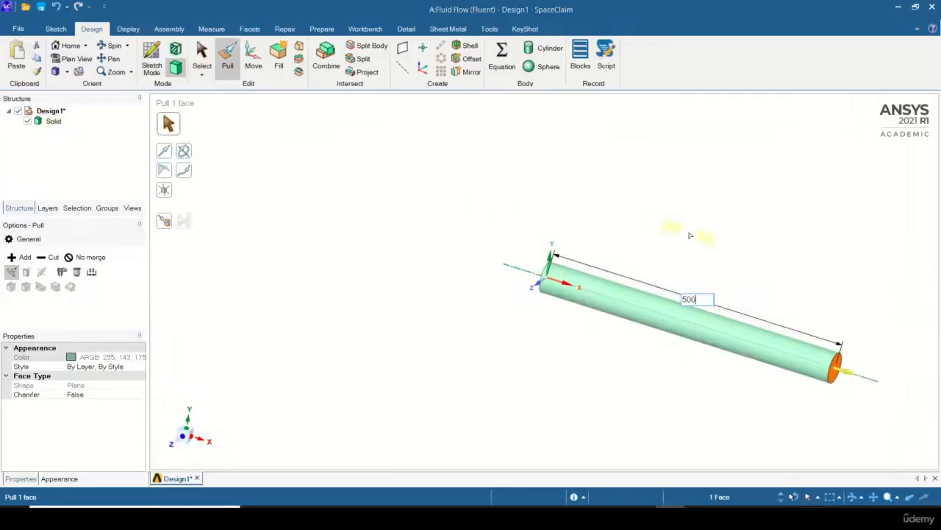
Set the cylinder's length to 500 mm and return it to 1000 mm.
{"action": "type", "text": "500"}
{"action": "key", "text": "Return"}
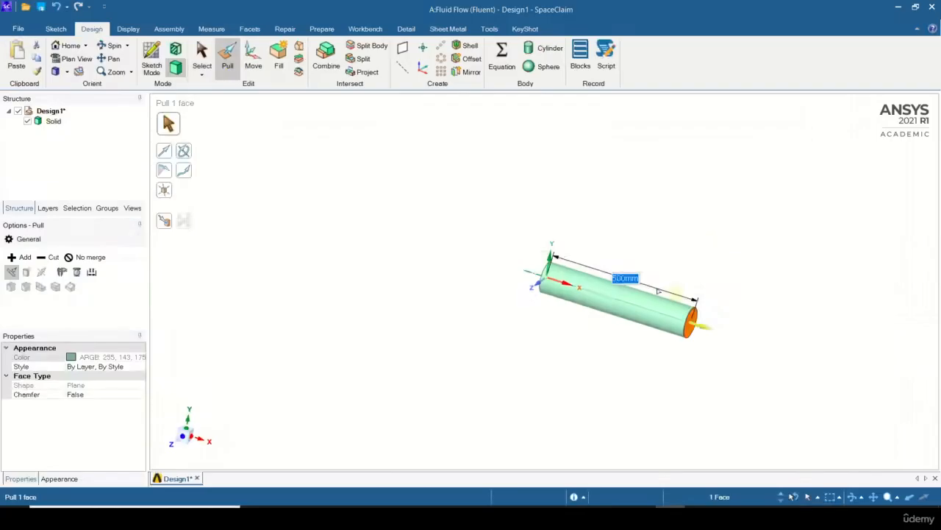
{"action": "type", "text": "100"}
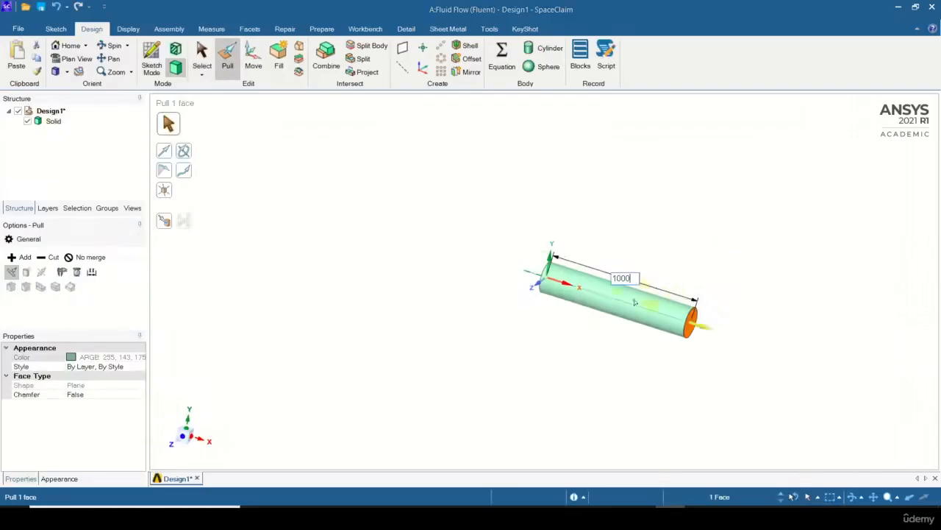
{"action": "type", "text": "0"}
{"action": "key", "text": "Return"}
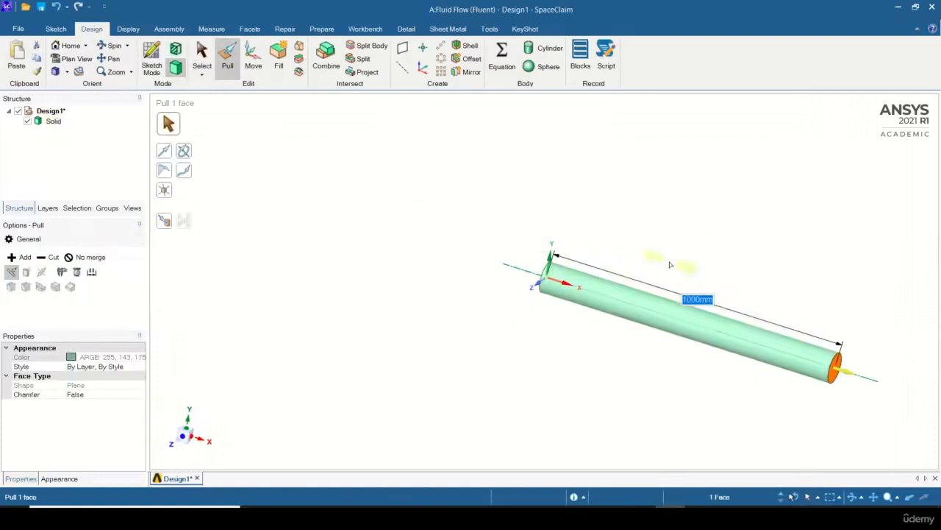
Set the cylinder's length to 1500 mm and deselect its end face.
{"action": "type", "text": "1500"}
{"action": "key", "text": "Return"}
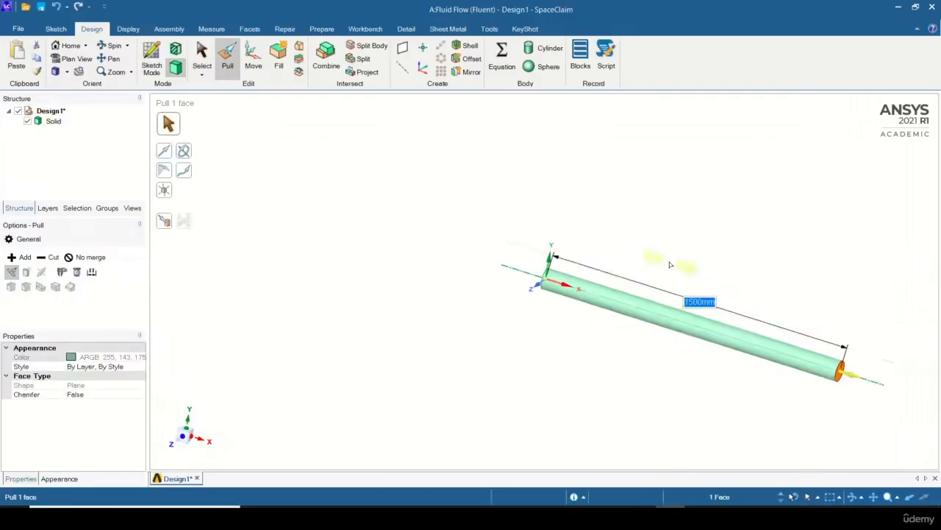
{"action": "key", "text": "Return"}
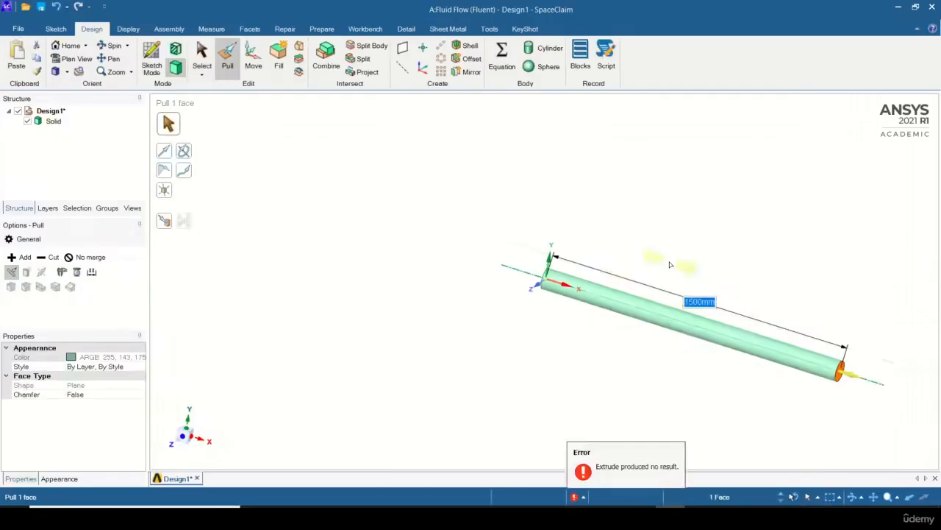
{"action": "left_click", "coordinate": [808, 228]}
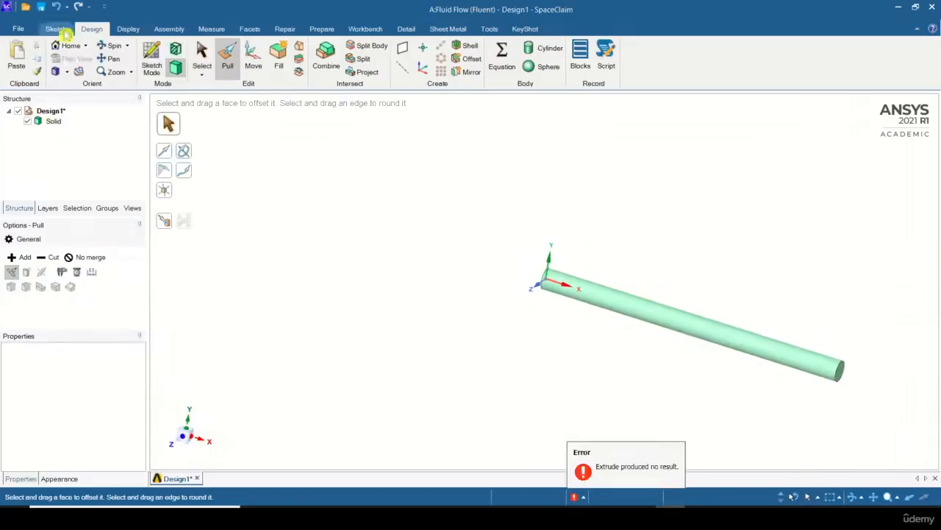
Close the geometry editor with the finished pipe and return to the Workbench project schematic.
{"action": "left_click", "coordinate": [56, 29]}
{"action": "left_click", "coordinate": [470, 55]}
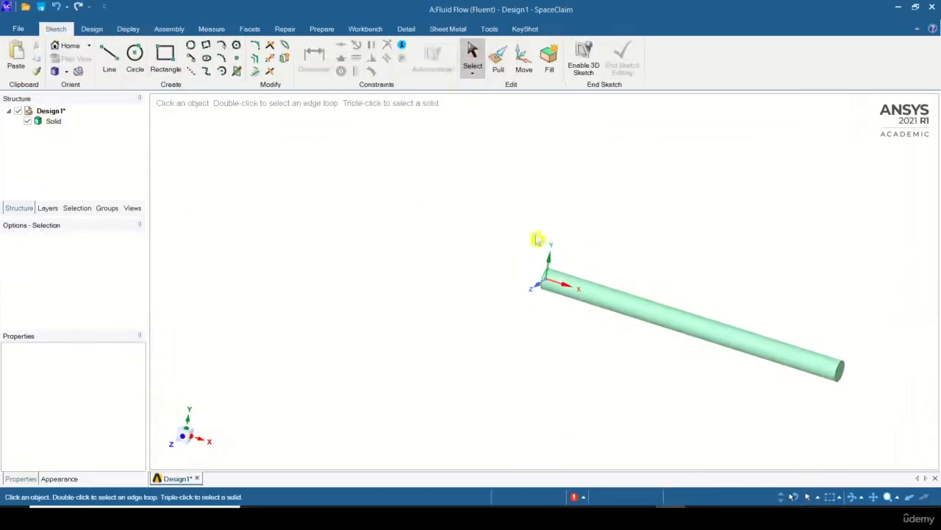
{"action": "middle_click_drag", "start_coordinate": [656, 213], "coordinate": [677, 229]}
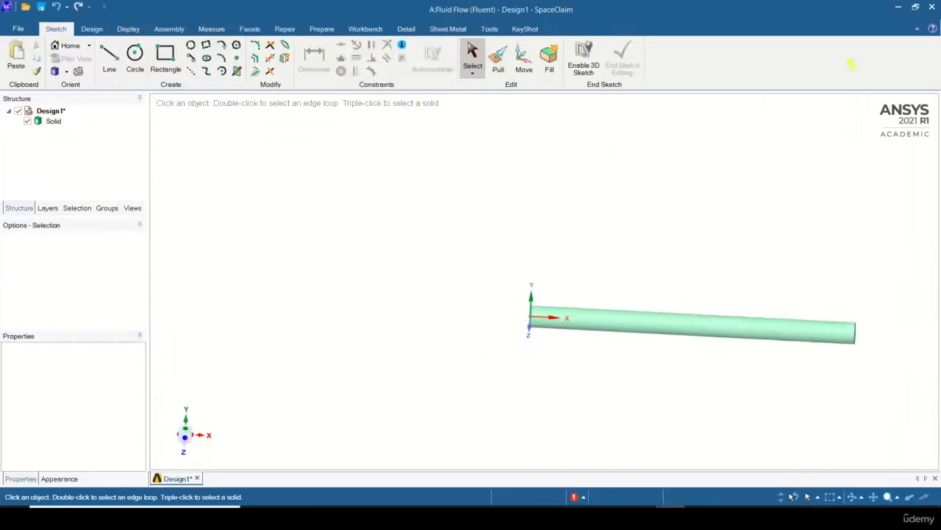
{"action": "left_click", "coordinate": [934, 7]}
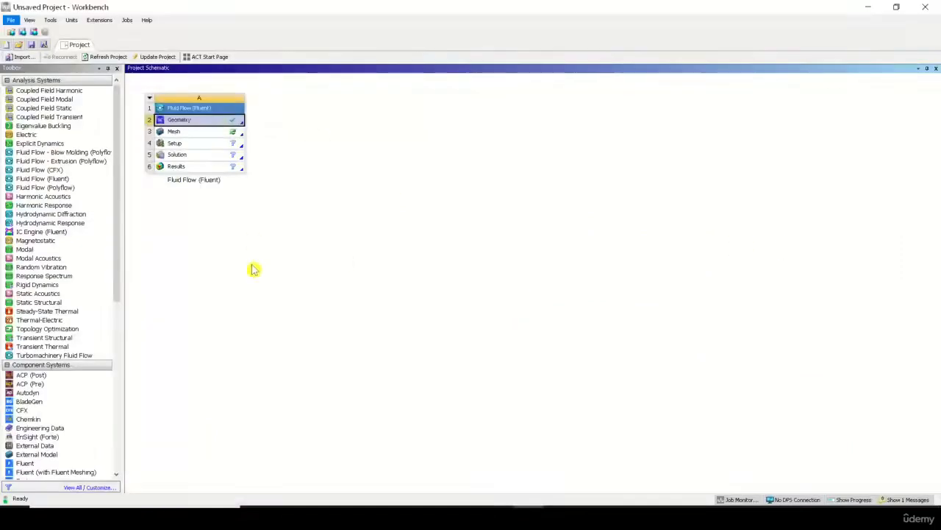
Rename the existing Fluid Flow (Fluent) system A as "space-claim".
{"action": "double_click", "coordinate": [210, 182]}
{"action": "type", "text": "a"}
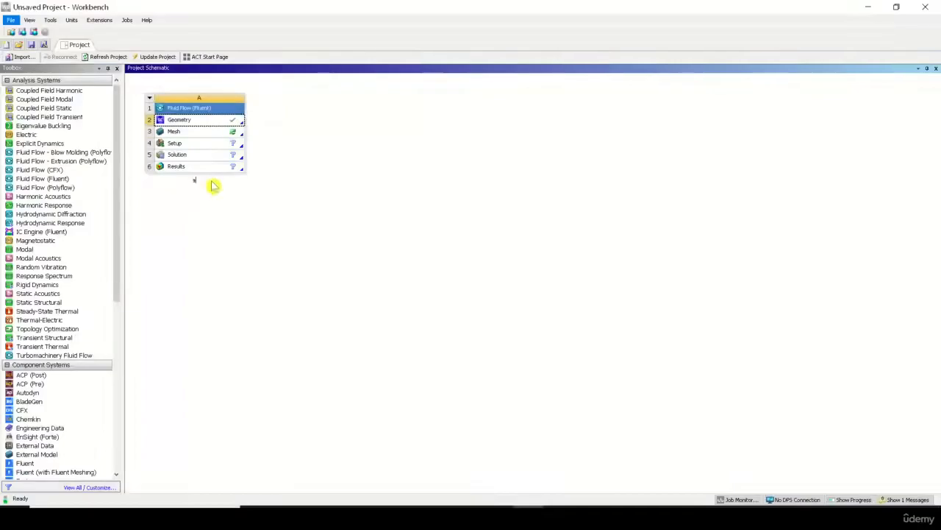
{"action": "type", "text": "pace-claim"}
{"action": "key", "text": "Return"}
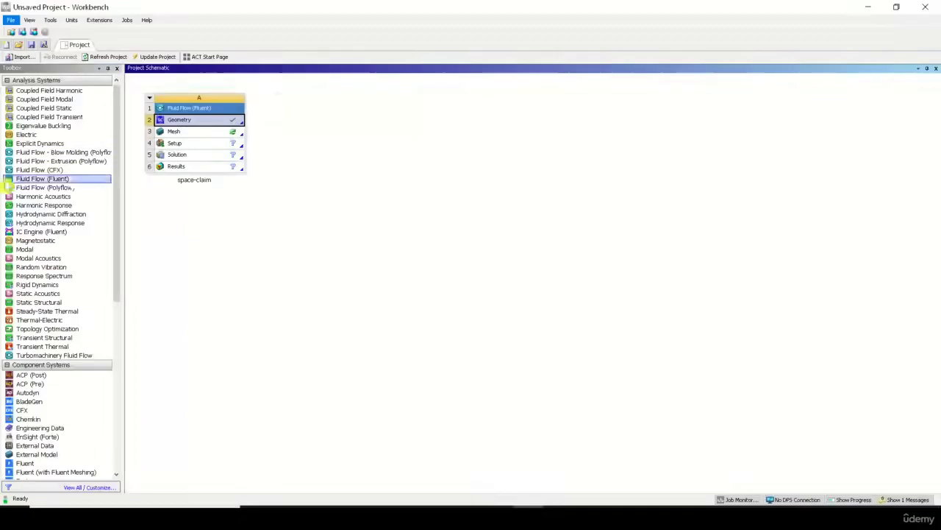
Add a second Fluid Flow (Fluent) system beside the space-claim system and look at the creation options for its geometry.
{"action": "left_click_drag", "start_coordinate": [9, 186], "coordinate": [292, 136]}
{"action": "left_click", "coordinate": [329, 123]}
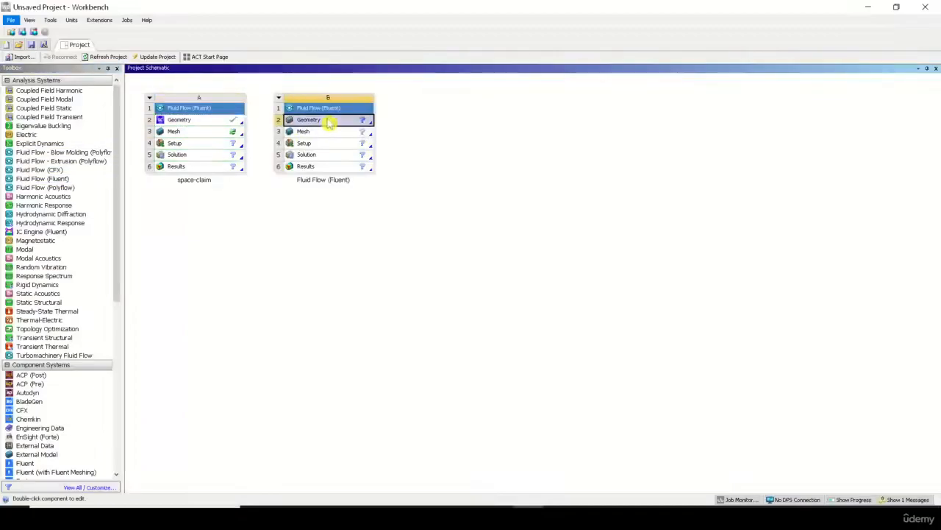
{"action": "right_click", "coordinate": [329, 123]}
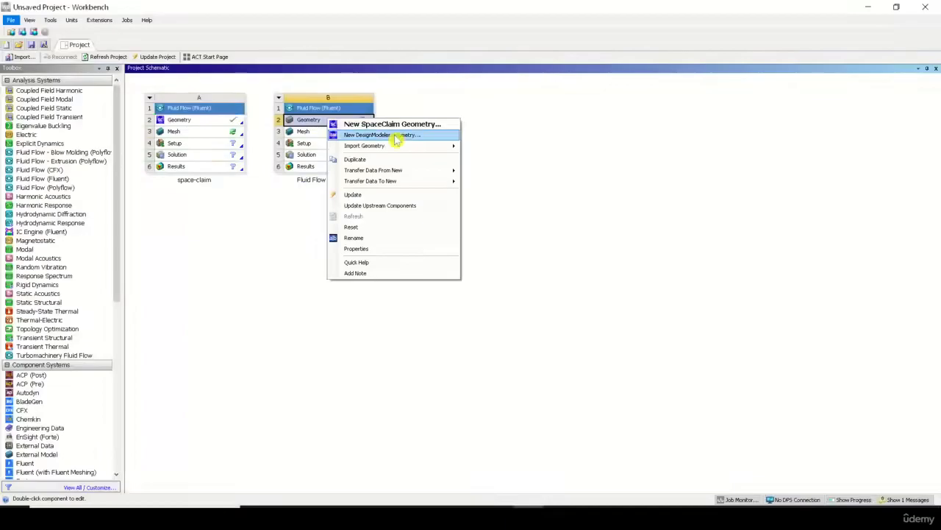
{"action": "left_click", "coordinate": [530, 155]}
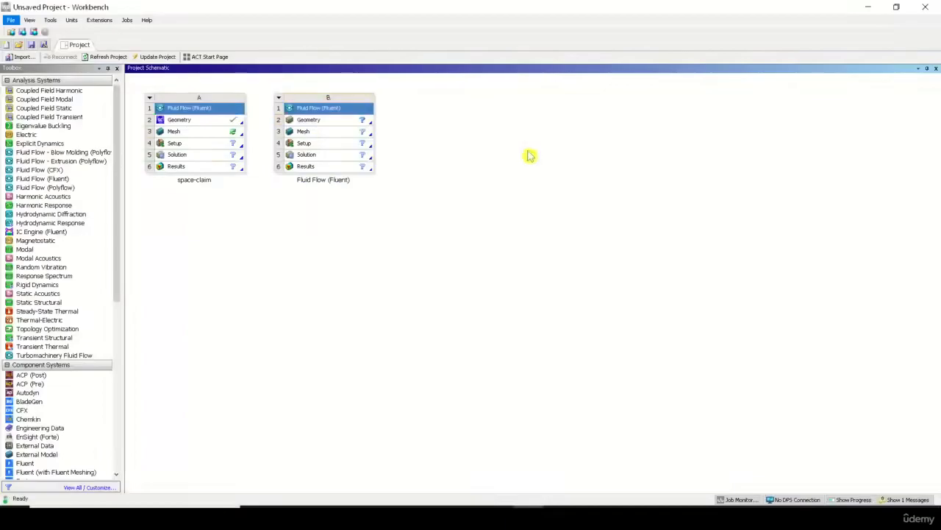